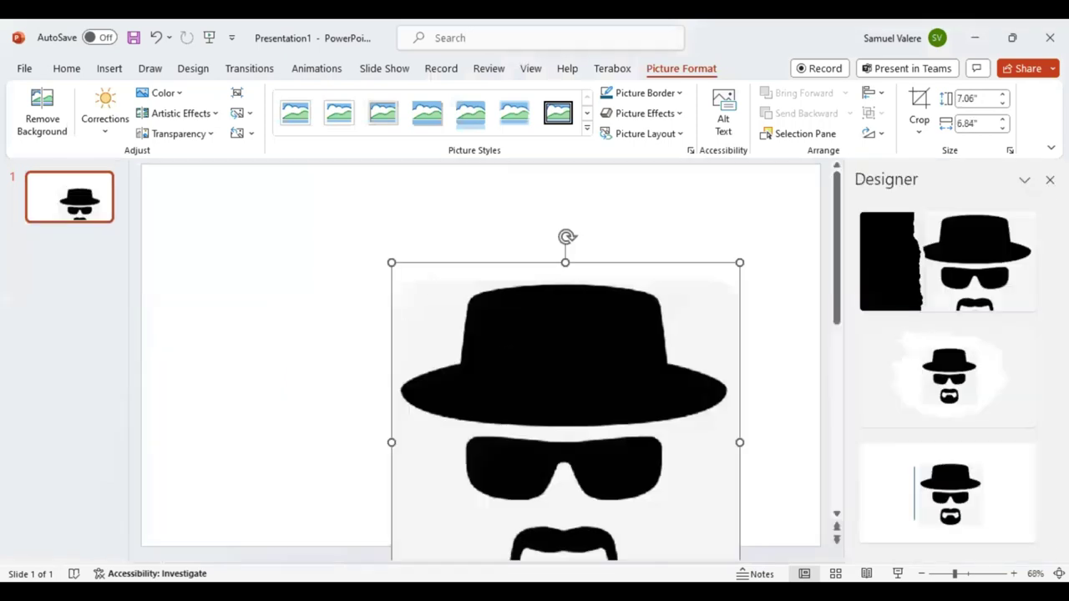
Close the Designer pane and drag the silhouette picture until the smart guides show it centred.
left_click(1050, 180)
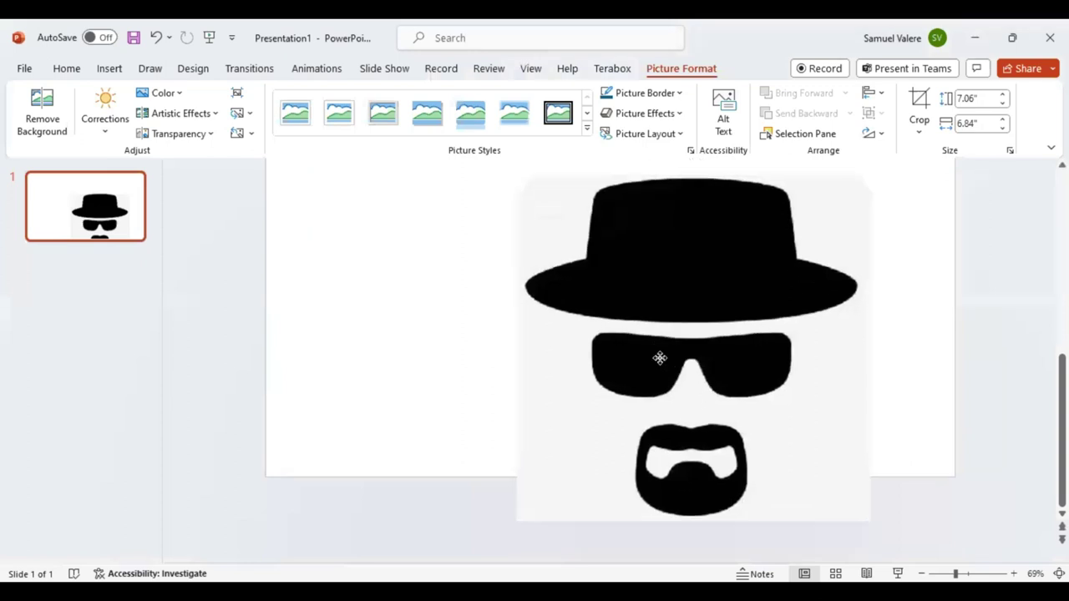
left_click_drag(659, 357, 615, 341)
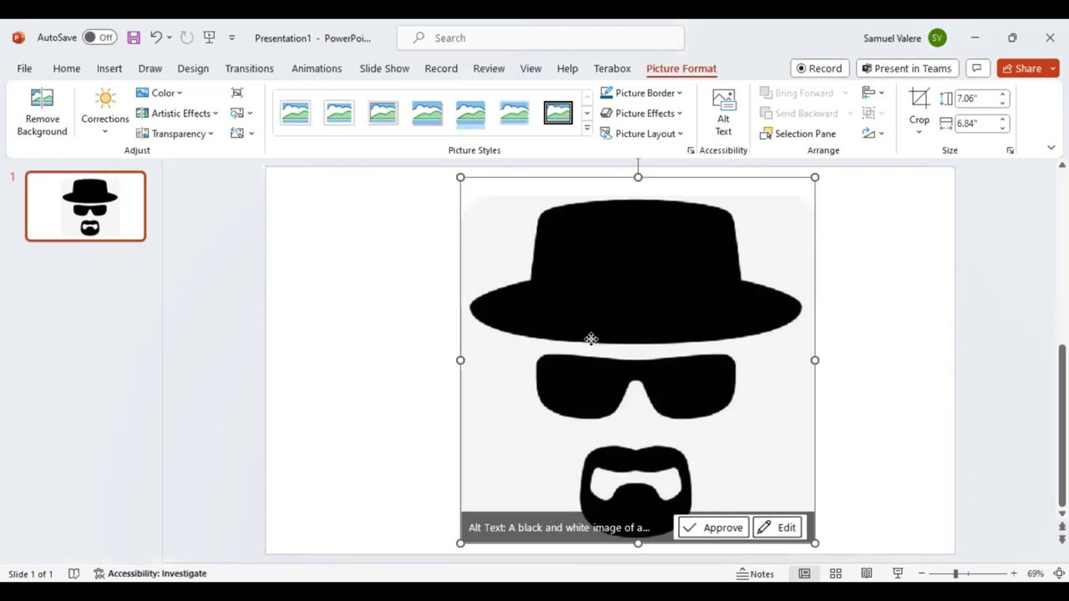
mouse_move(591, 334)
left_mouse_down()
mouse_move(566, 335)
mouse_move(642, 329)
left_mouse_up()
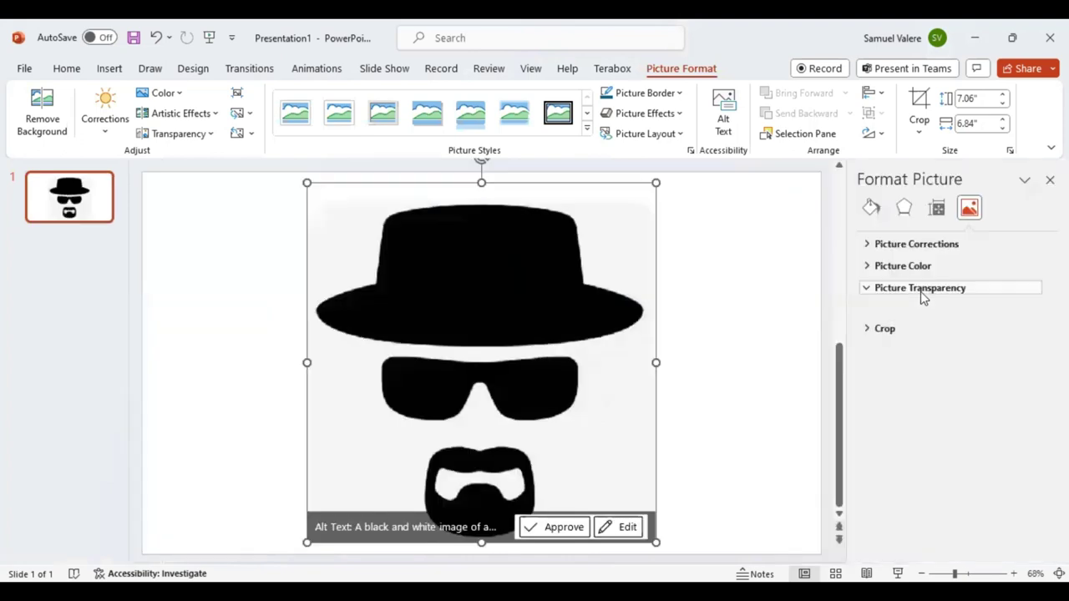
Set the reference picture's transparency to 67%, then bring up the Insert Shapes gallery.
left_click(920, 289)
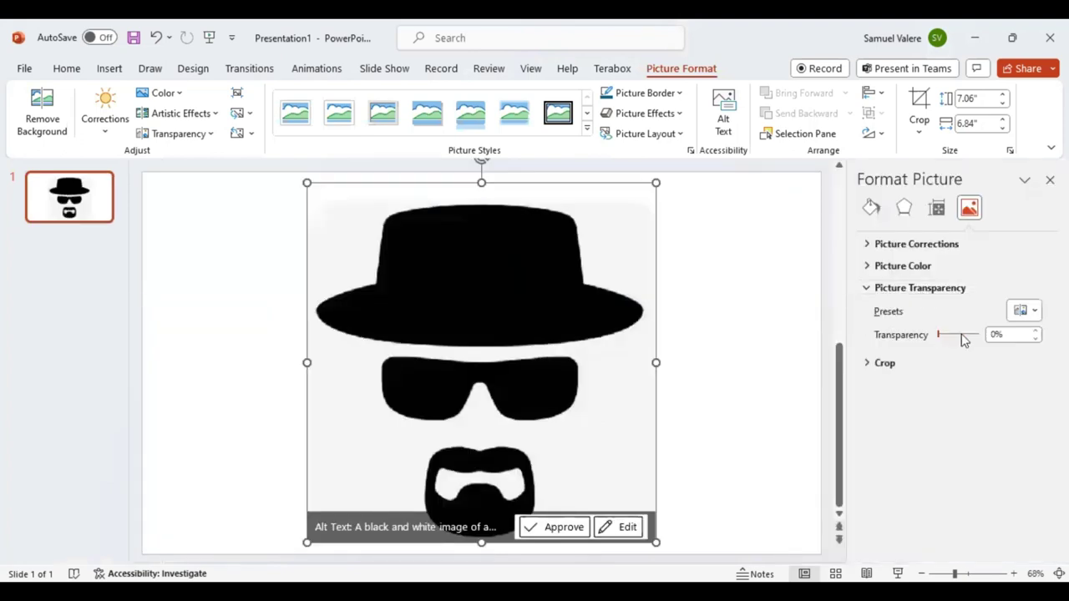
left_click_drag(961, 335, 969, 336)
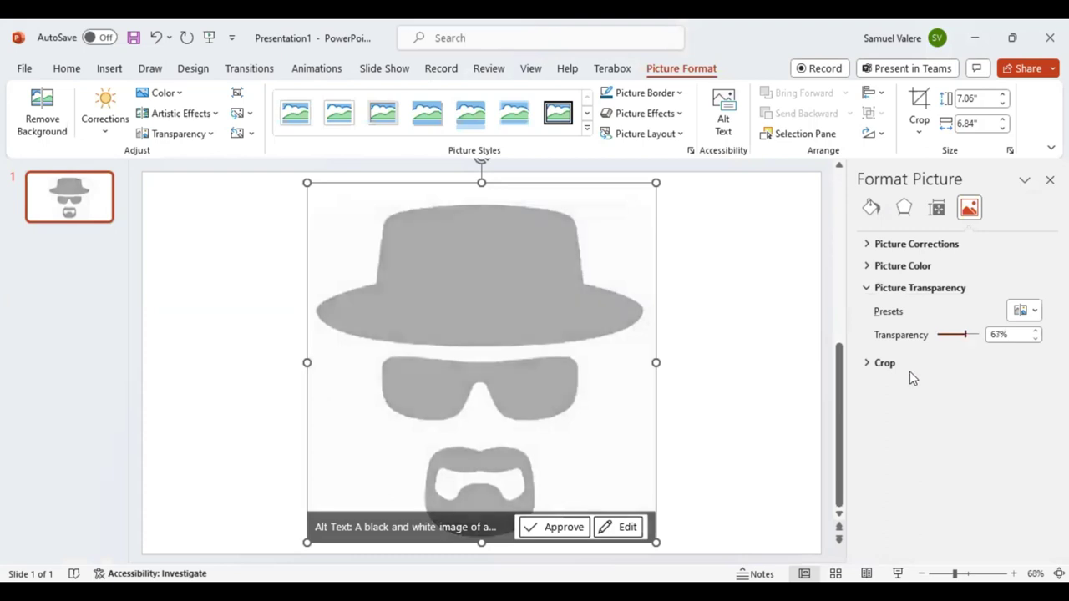
left_click(101, 72)
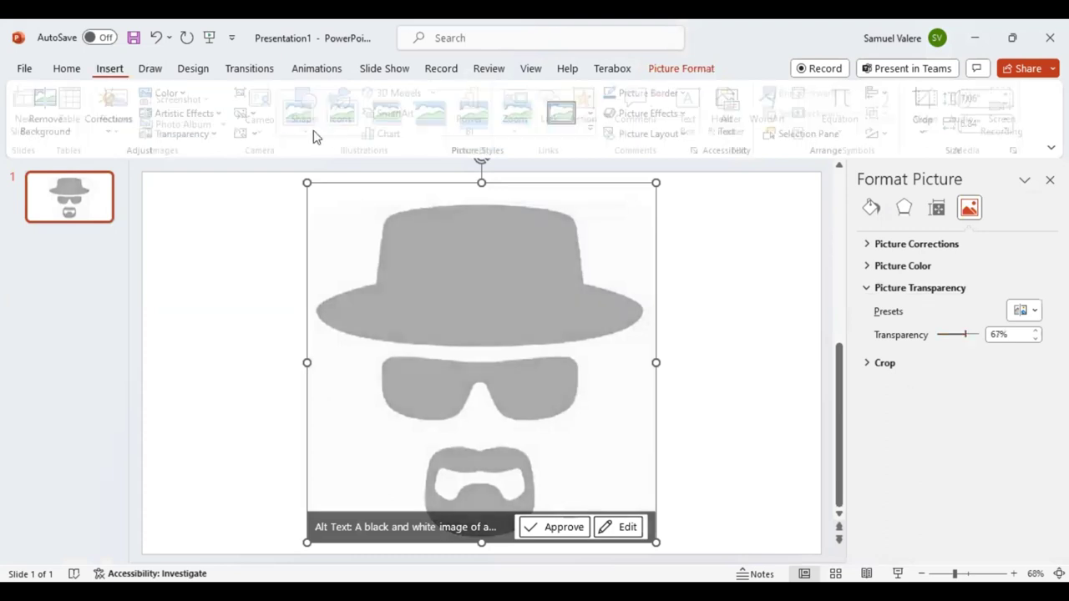
left_click(315, 136)
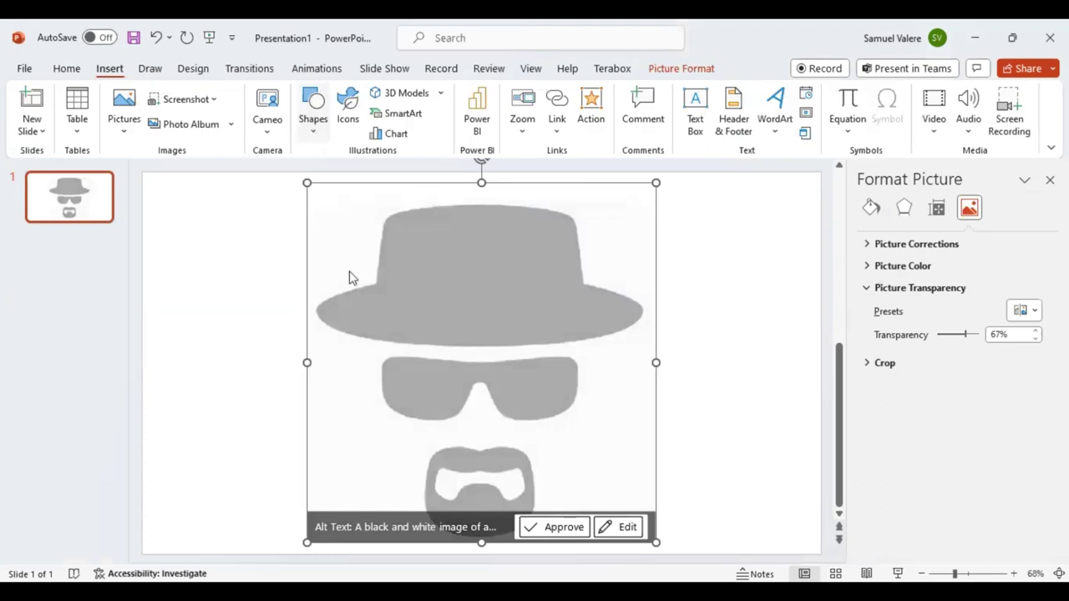
Trace the mouth opening inside the beard as a Freeform shape, then begin the beard outline.
left_click(339, 190)
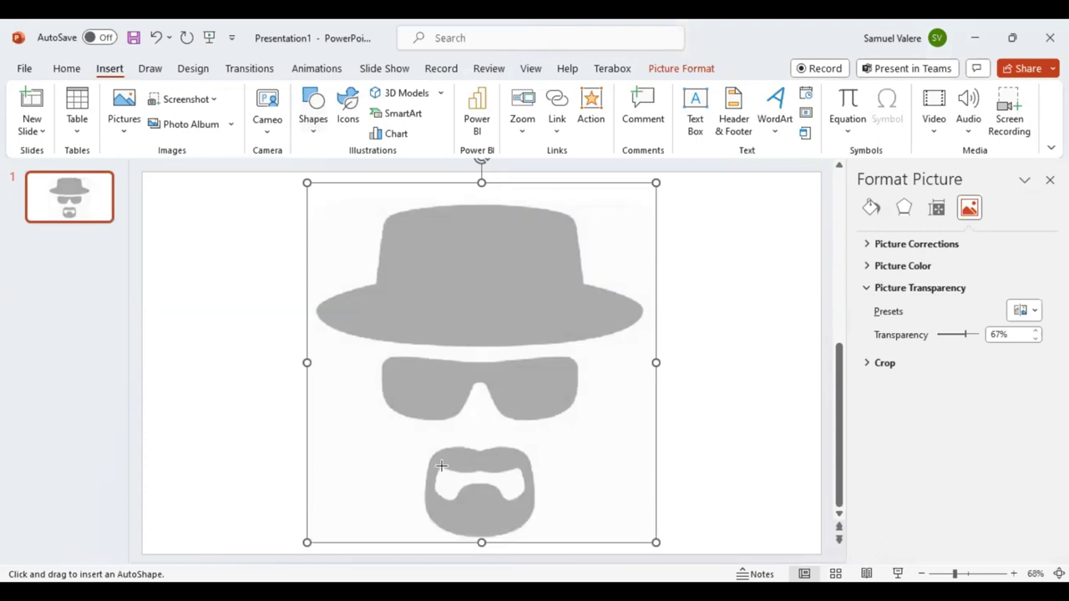
key("Escape")
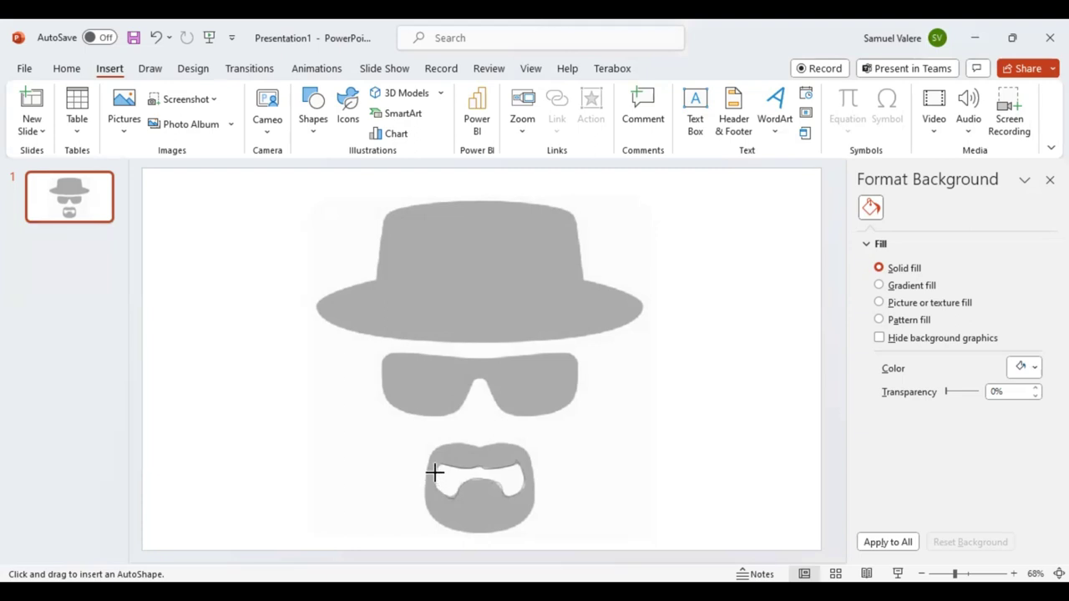
left_click_drag(436, 466, 437, 463)
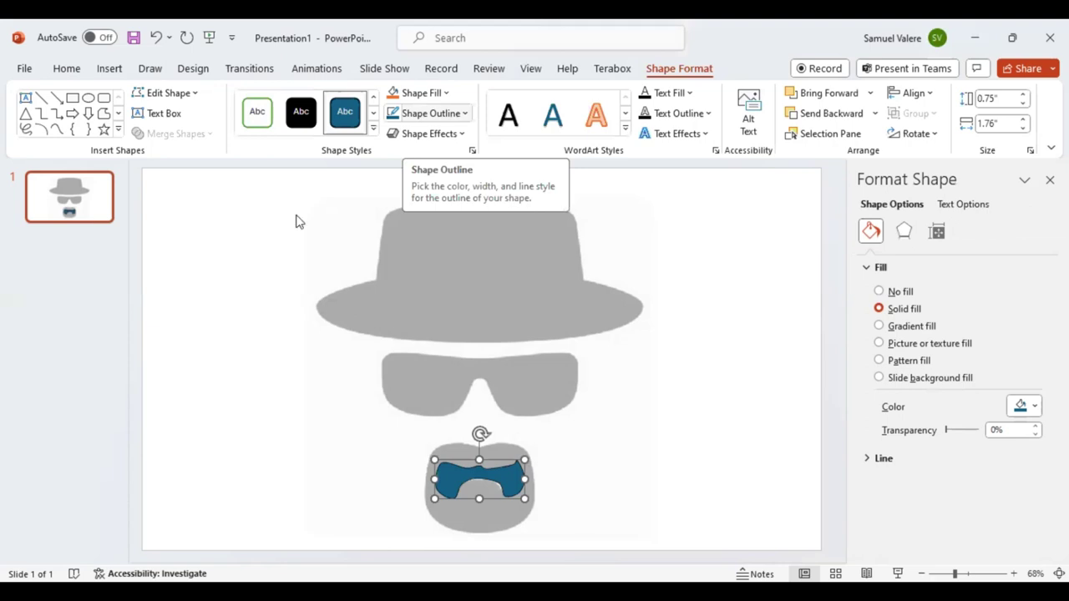
left_click(56, 130)
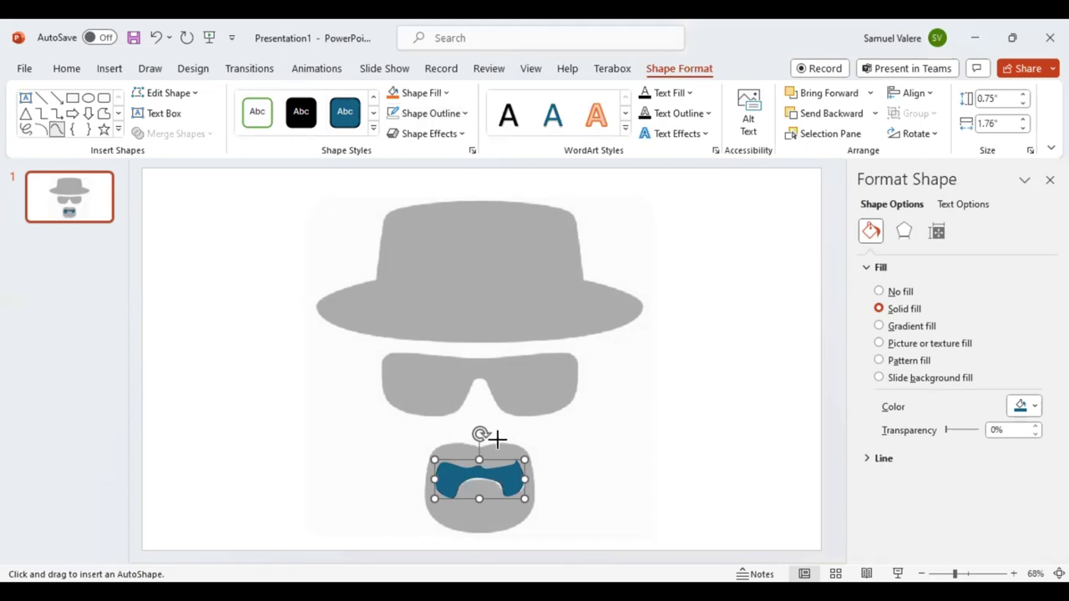
left_click(497, 438)
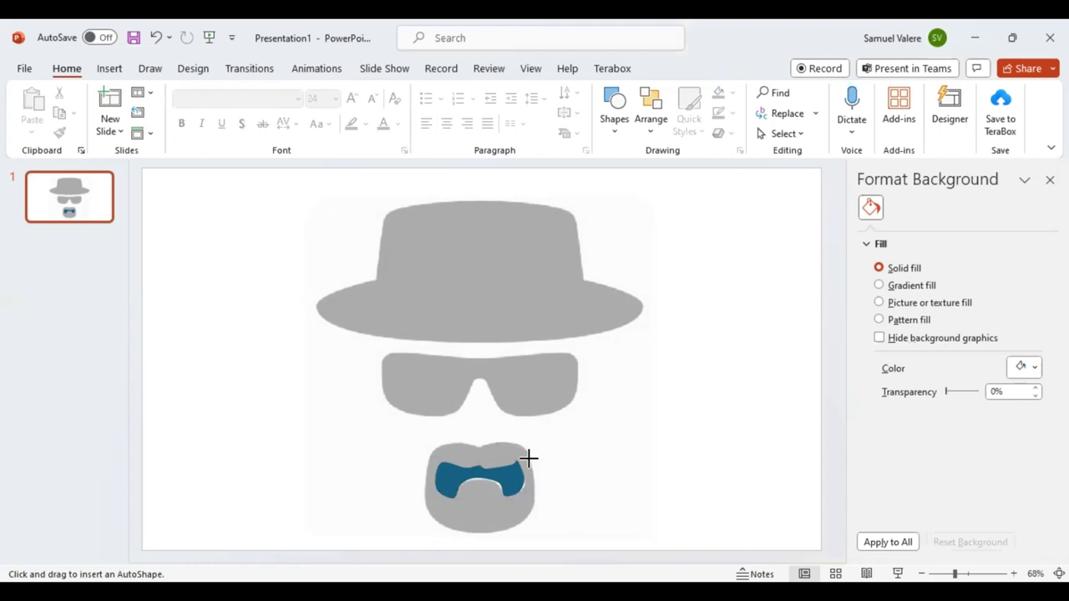
Trace the goatee's right, bottom and left edges and close it into a 1.79" by 2.24" freeform.
left_click_drag(529, 458, 524, 520)
left_click_drag(513, 527, 452, 530)
mouse_move(453, 530)
left_mouse_down()
mouse_move(422, 508)
mouse_move(427, 449)
mouse_move(479, 446)
left_mouse_up()
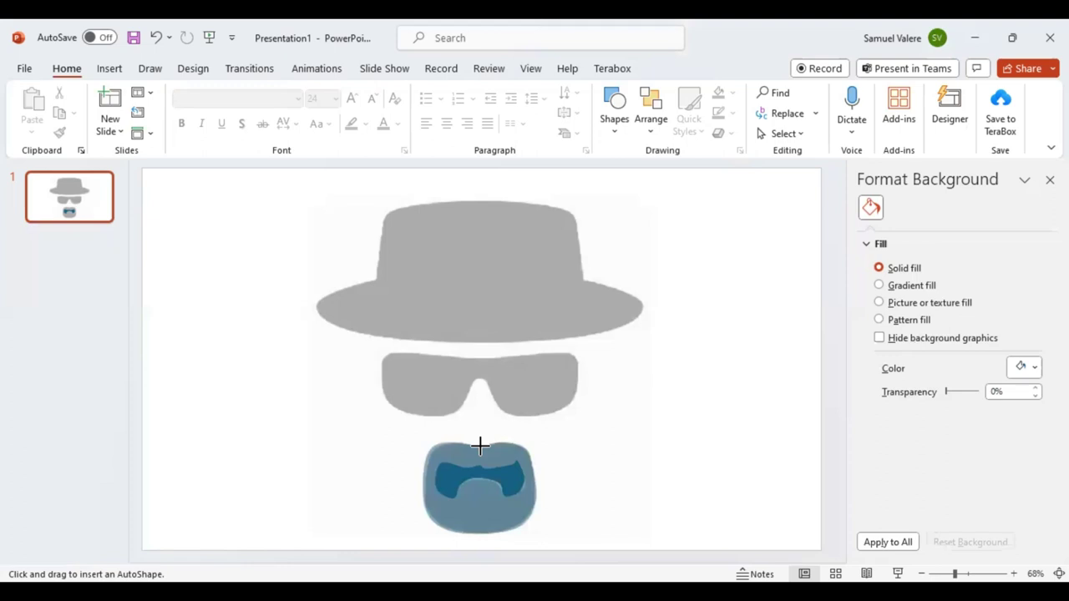
left_click(480, 446)
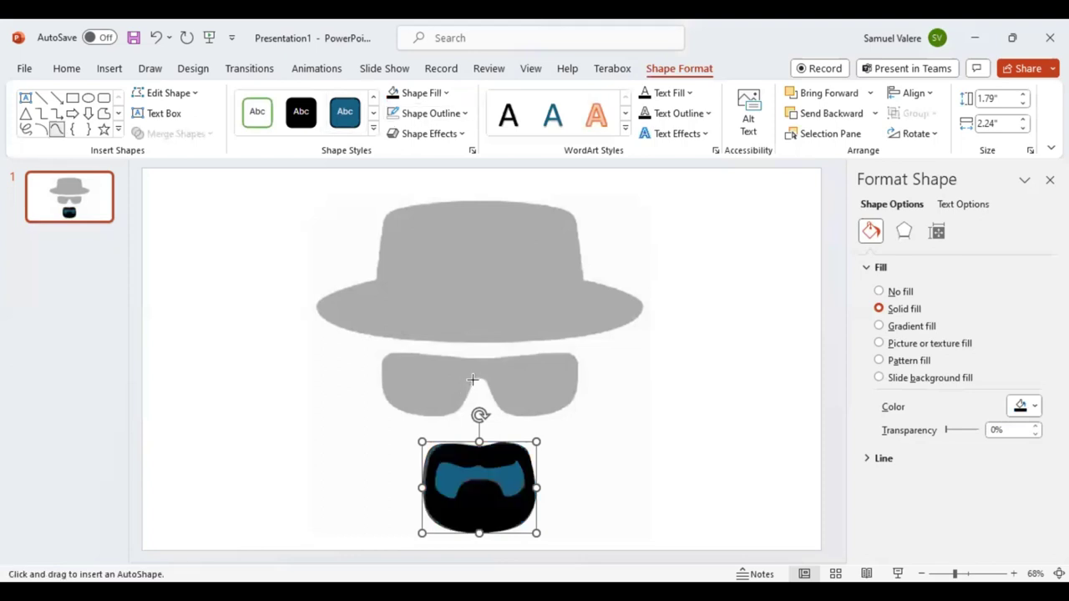
Close the sunglasses outline into a solid black 1.26" by 3.88" freeform.
key("Escape")
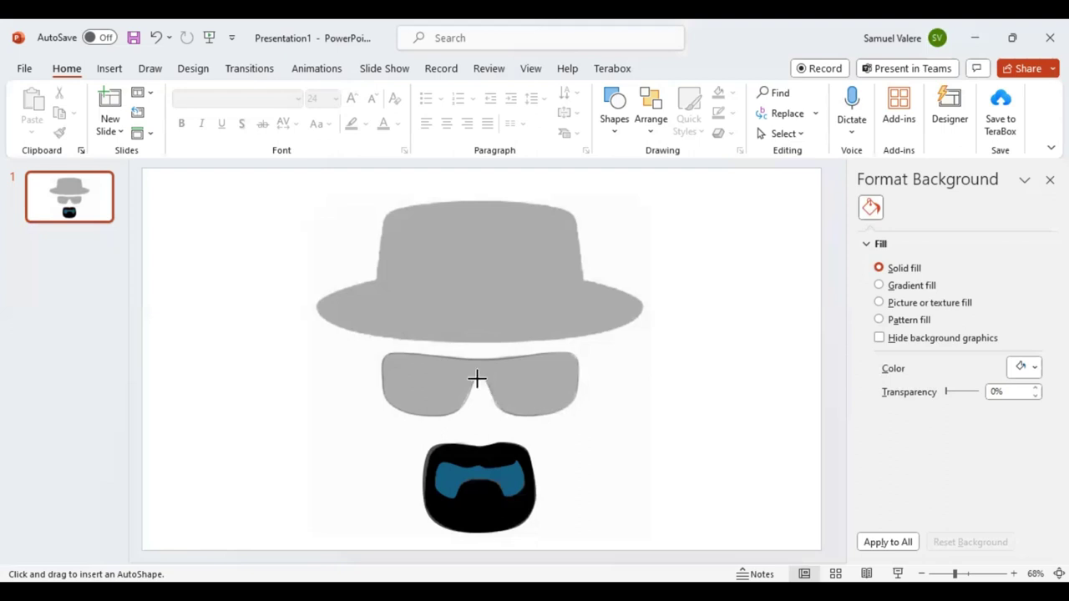
left_click(474, 380)
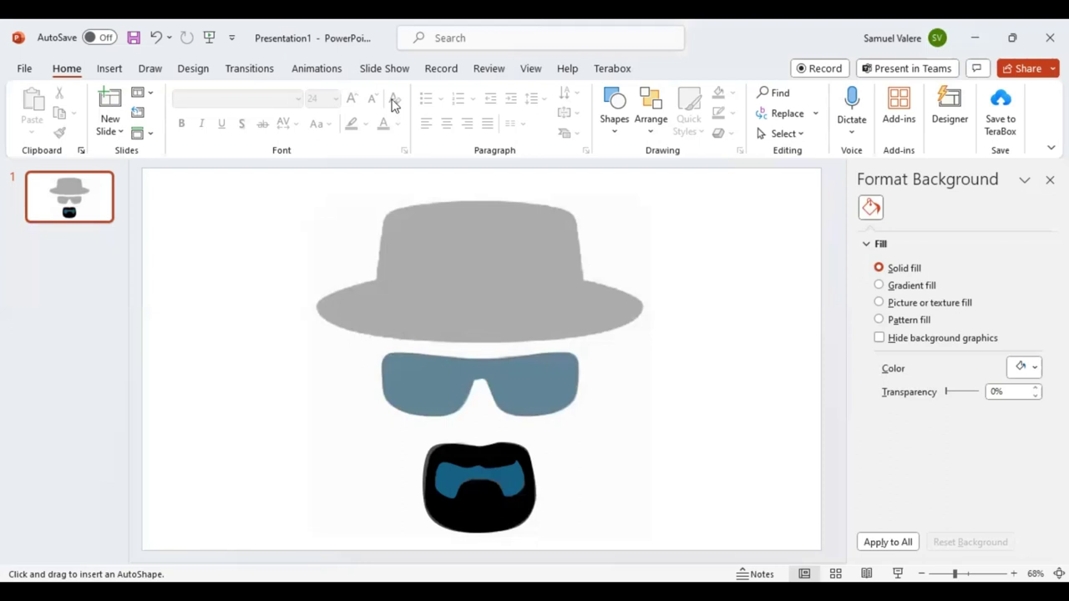
left_click(58, 131)
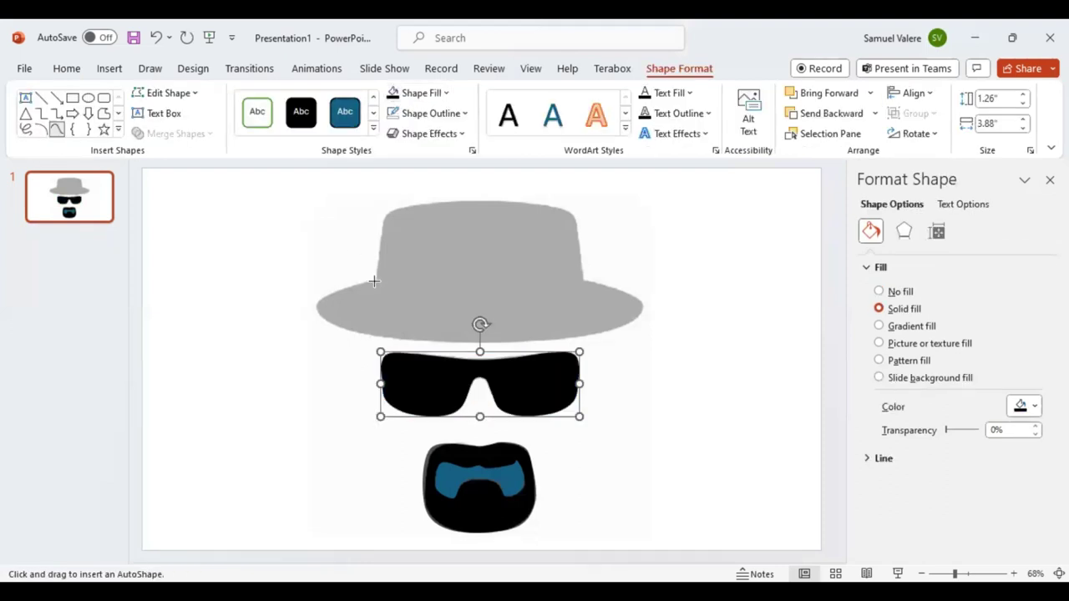
Trace the hat's top and right edges and close the outline at the brim as a fourth freeform.
left_click(373, 232)
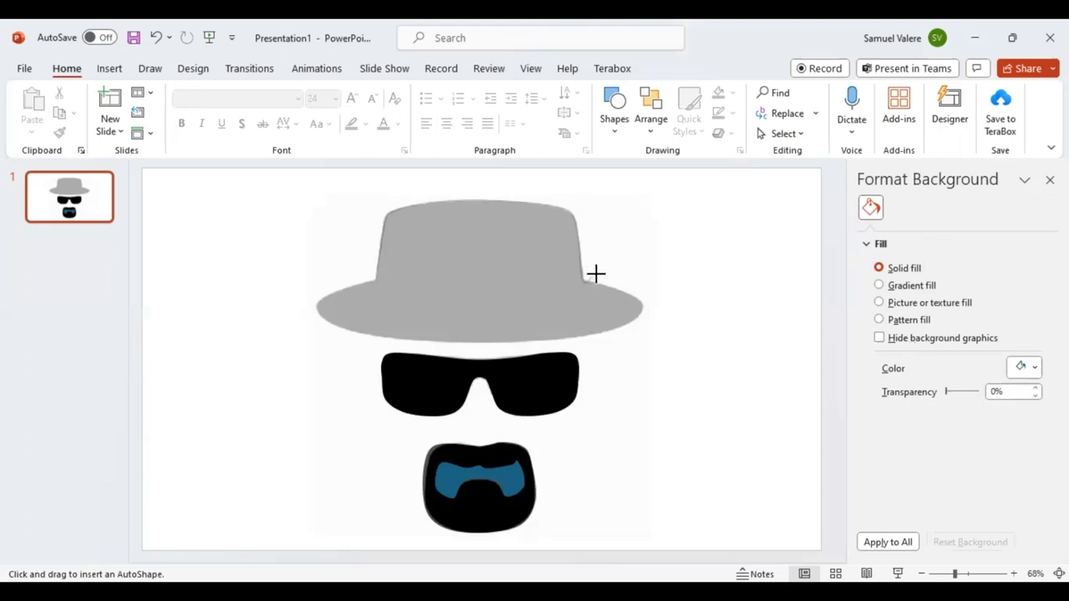
mouse_move(576, 227)
left_mouse_down()
mouse_move(595, 278)
mouse_move(378, 280)
left_mouse_up()
key("ctrl+z")
key("ctrl+z")
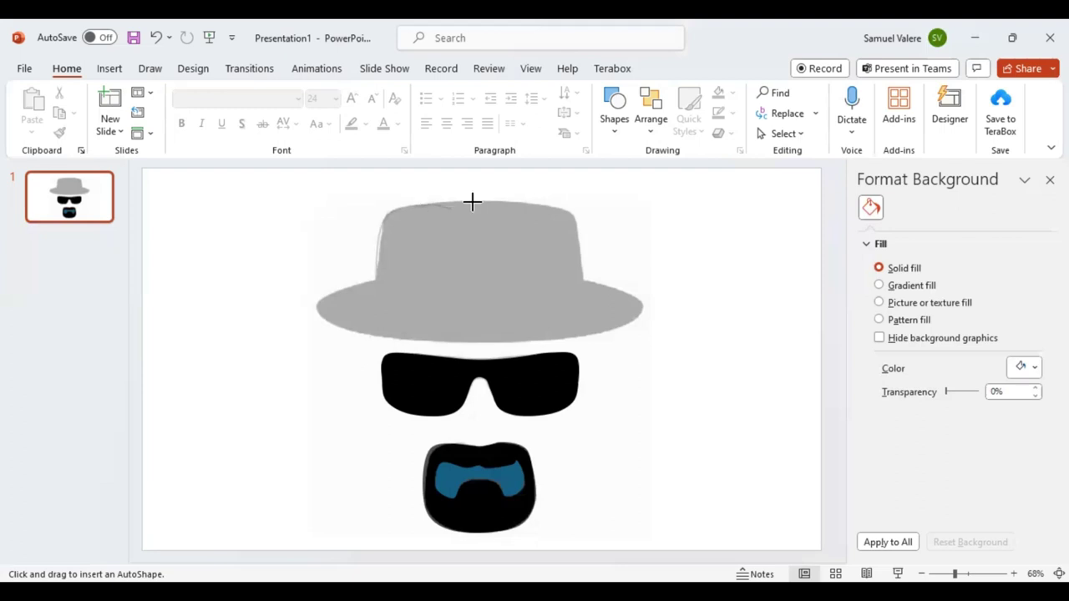
mouse_move(478, 200)
left_mouse_down()
mouse_move(574, 213)
mouse_move(582, 282)
mouse_move(591, 281)
left_mouse_up()
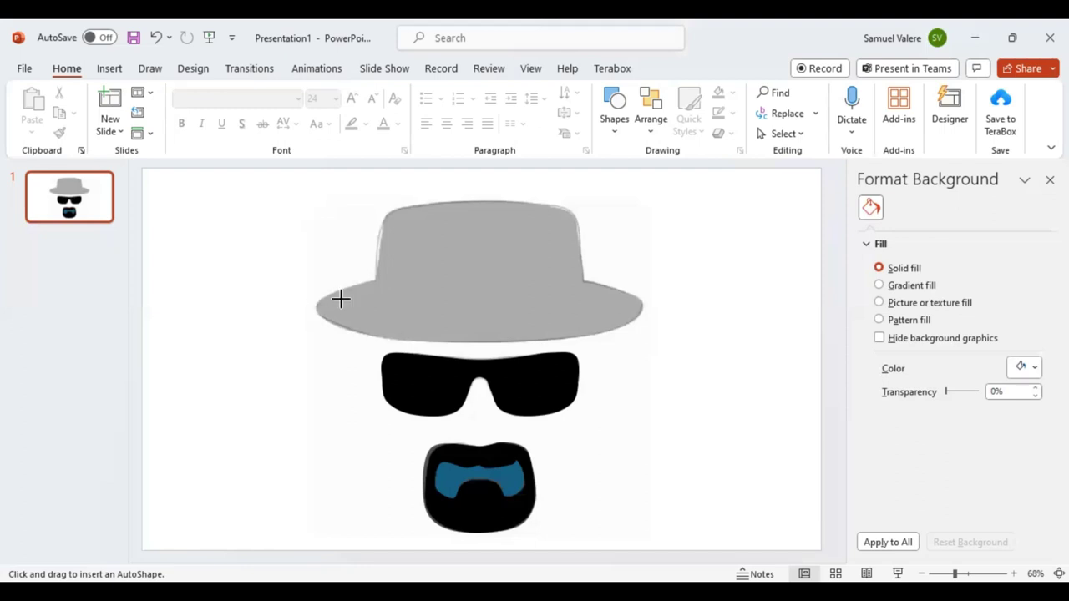
left_click(372, 280)
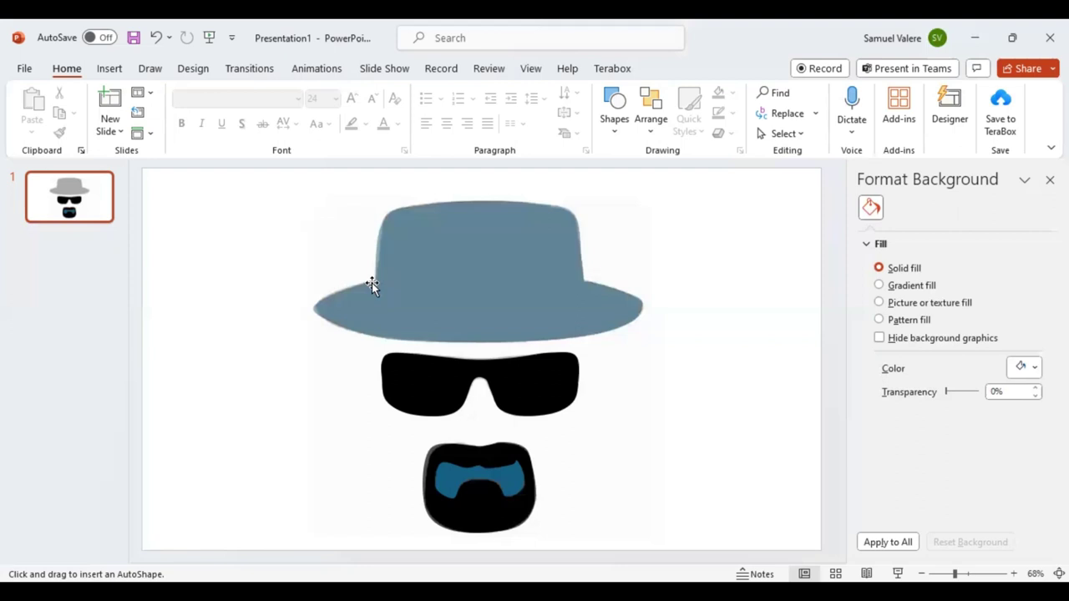
left_click(371, 282)
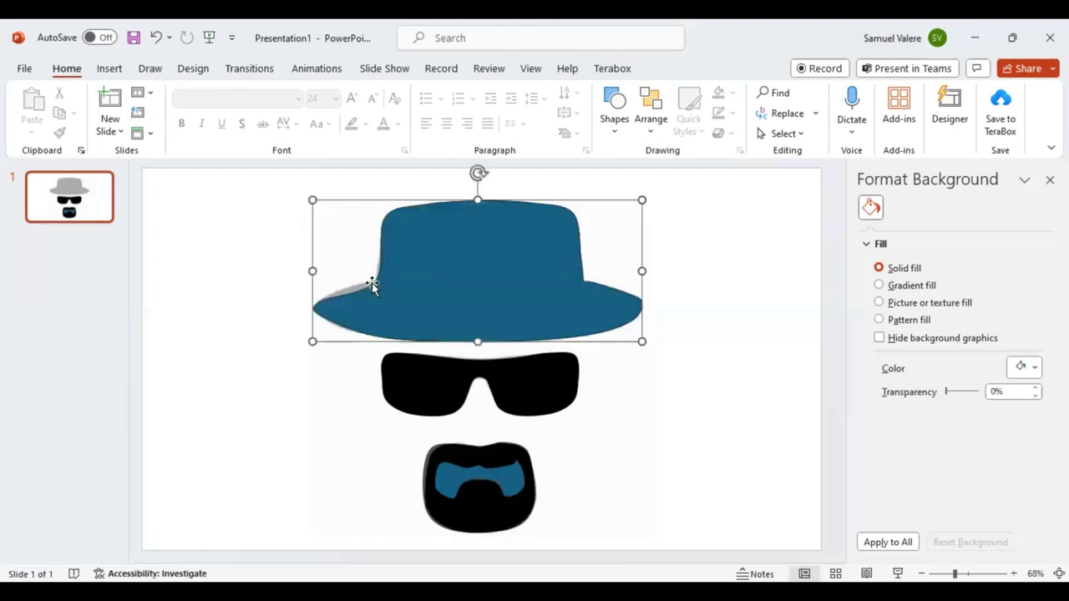
Reshape the hat's left brim vertices with Edit Points, then fill the hat solid black.
right_click(467, 314)
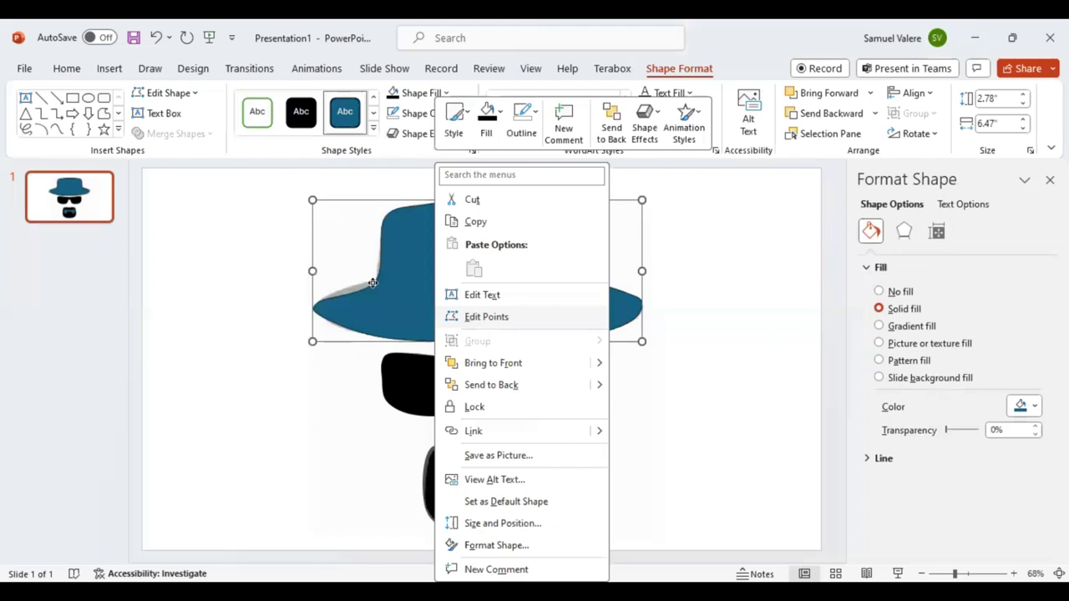
key("Return")
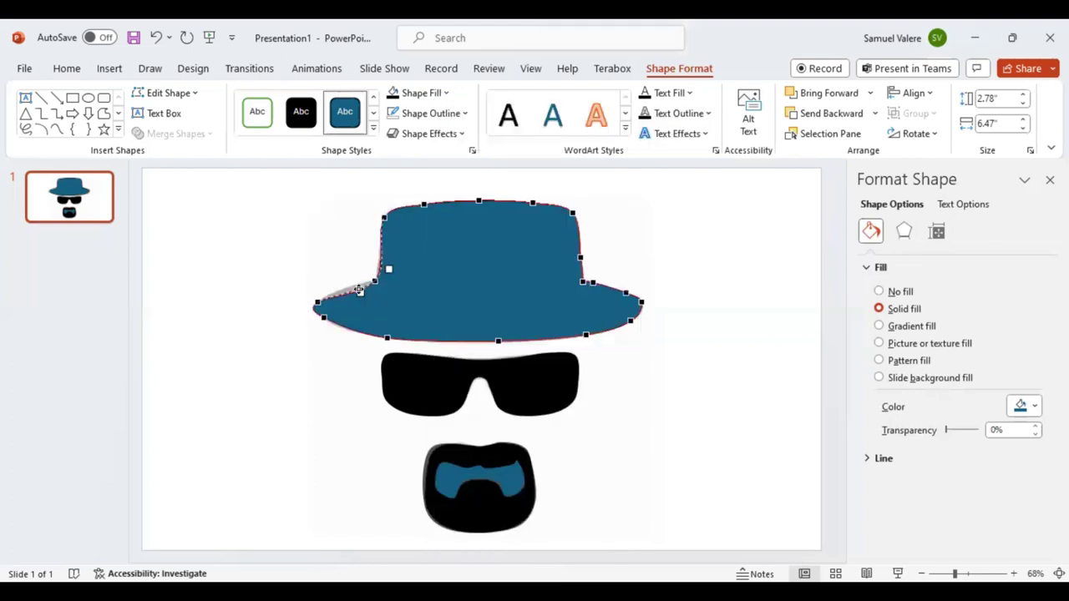
mouse_move(359, 290)
left_mouse_down()
mouse_move(305, 308)
mouse_move(344, 278)
left_mouse_up()
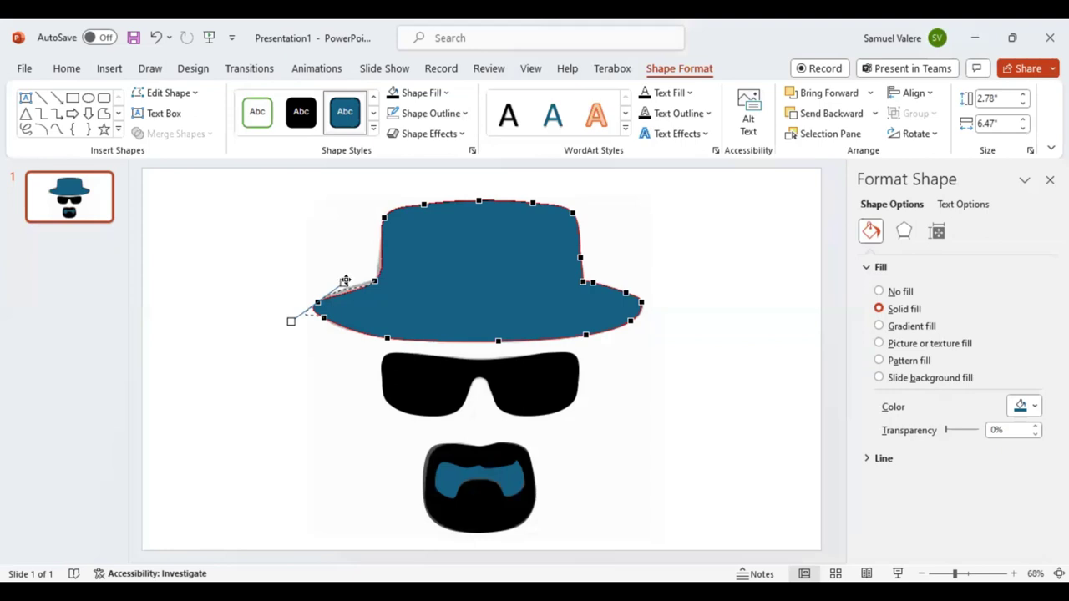
left_click_drag(344, 279, 331, 290)
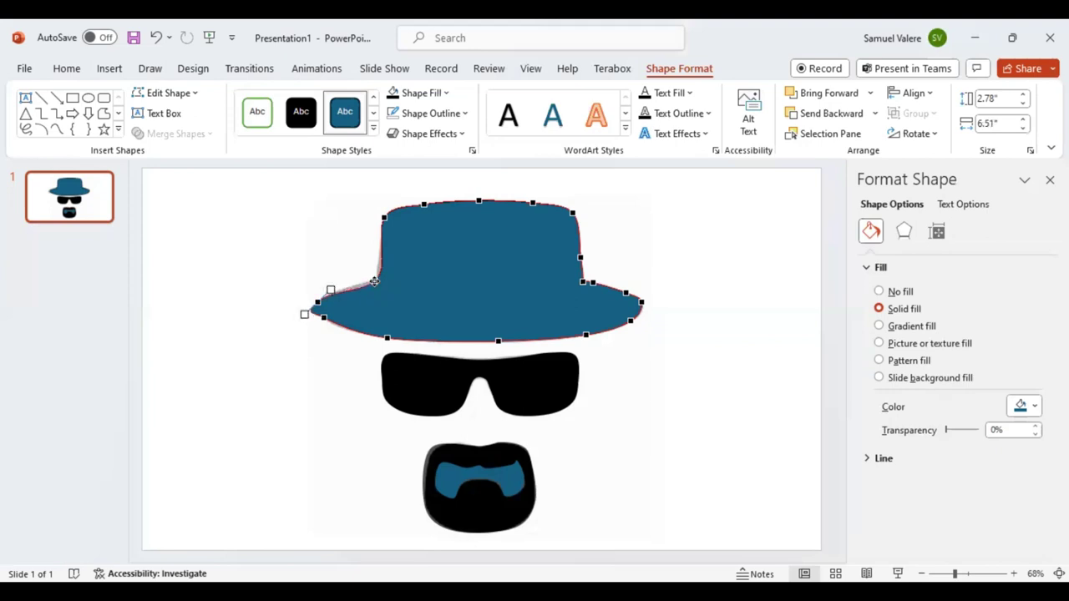
left_click(374, 280)
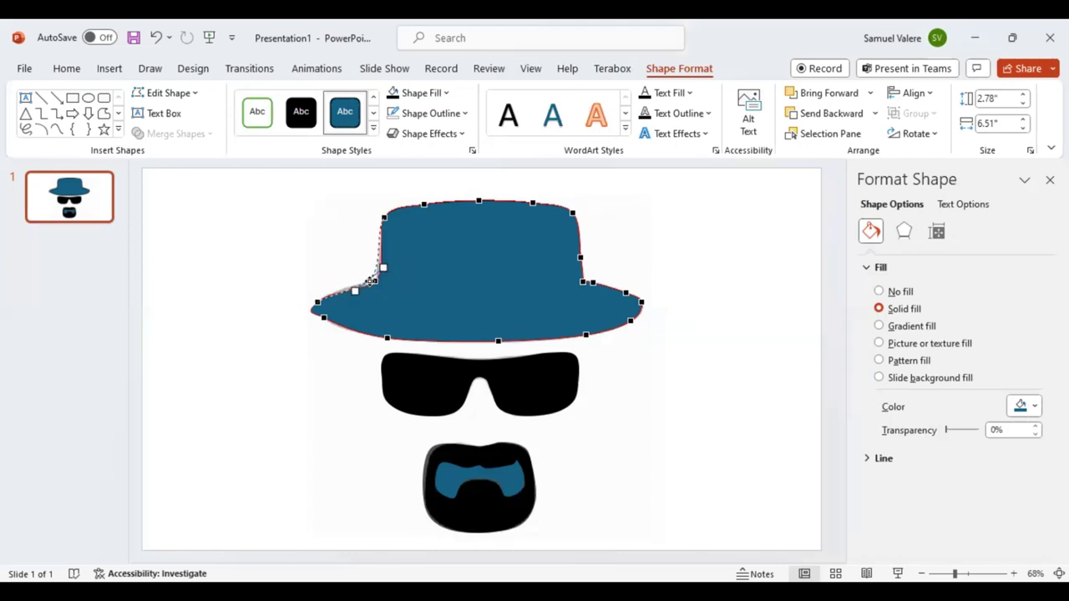
mouse_move(371, 280)
left_mouse_down()
mouse_move(359, 290)
mouse_move(388, 270)
left_mouse_up()
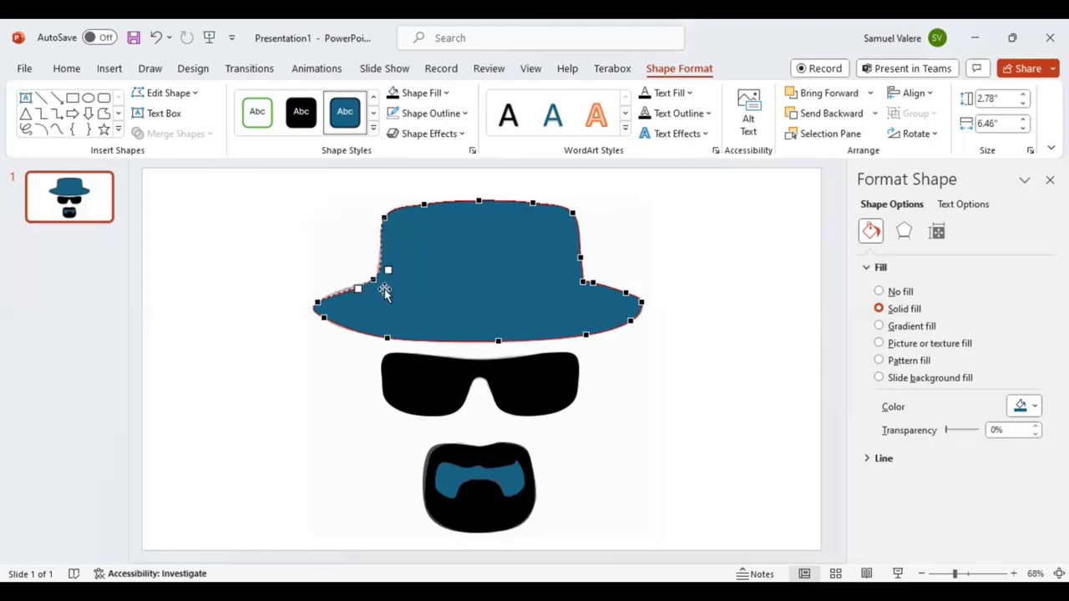
left_click(393, 94)
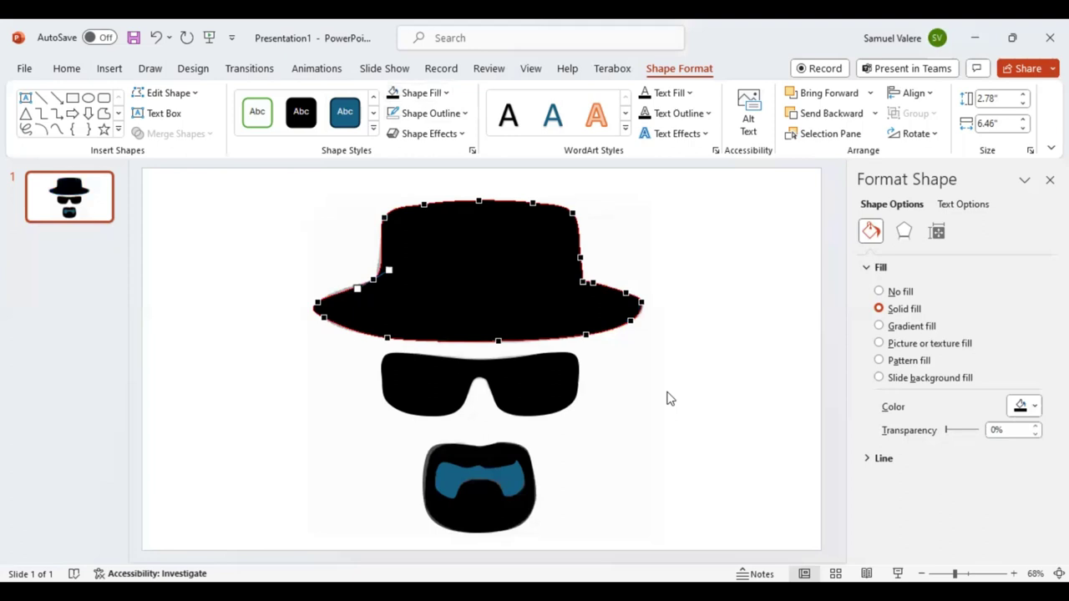
key("Escape")
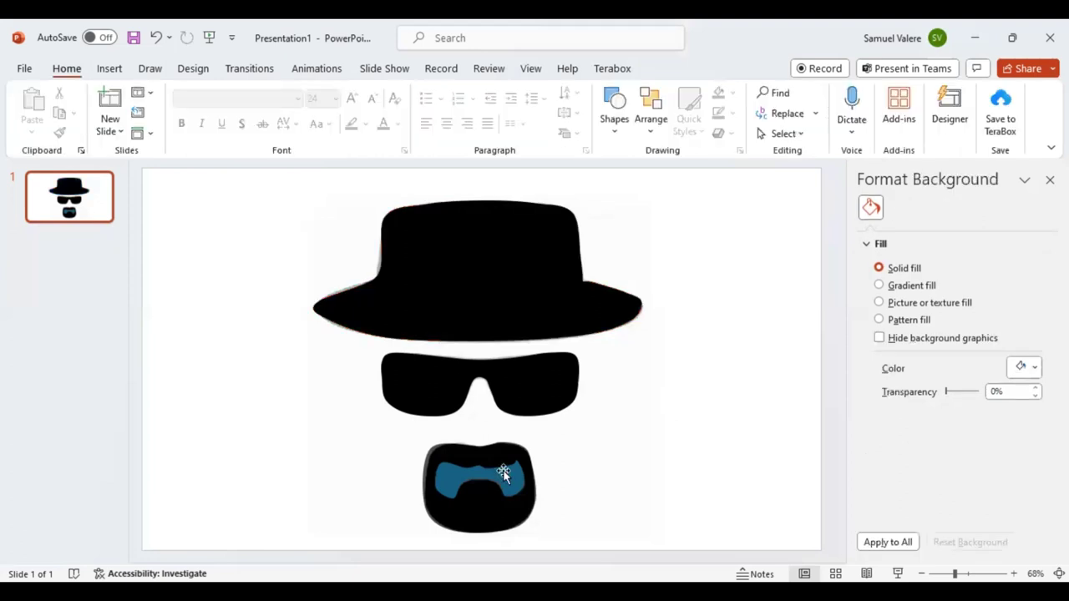
Shrink the reference picture to a small thumbnail in the slide's top-right corner.
key("Tab")
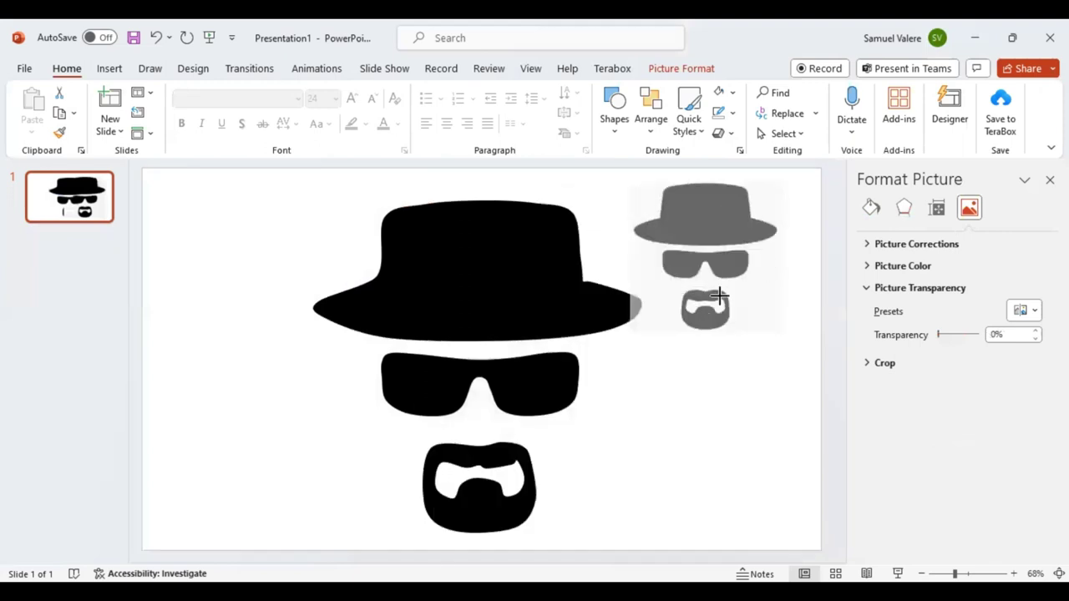
mouse_move(732, 264)
left_mouse_down()
mouse_move(700, 267)
mouse_move(729, 233)
mouse_move(785, 203)
left_mouse_up()
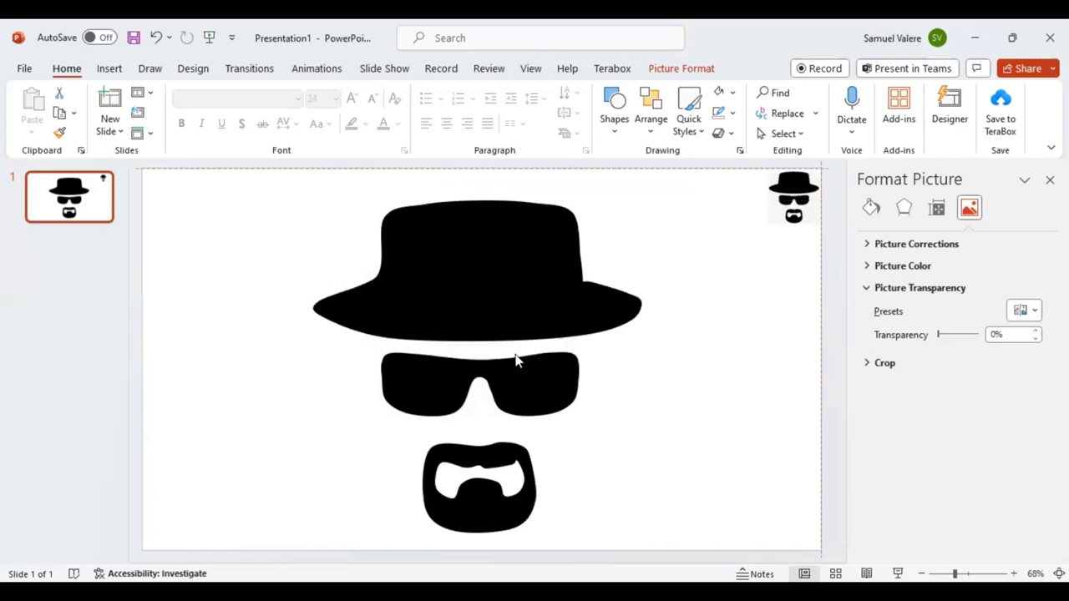